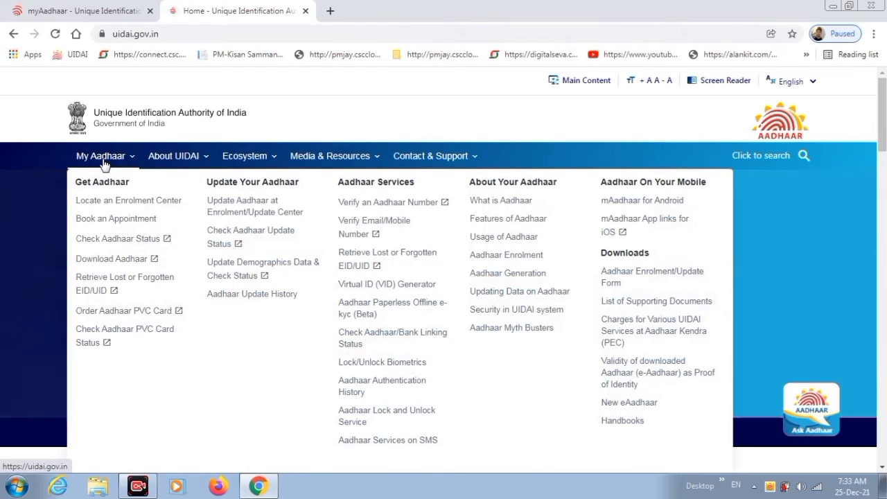
Open the Order Aadhaar PVC Card service on the myAadhaar portal, accepting the external link notice
{"action": "left_click", "coordinate": [122, 314]}
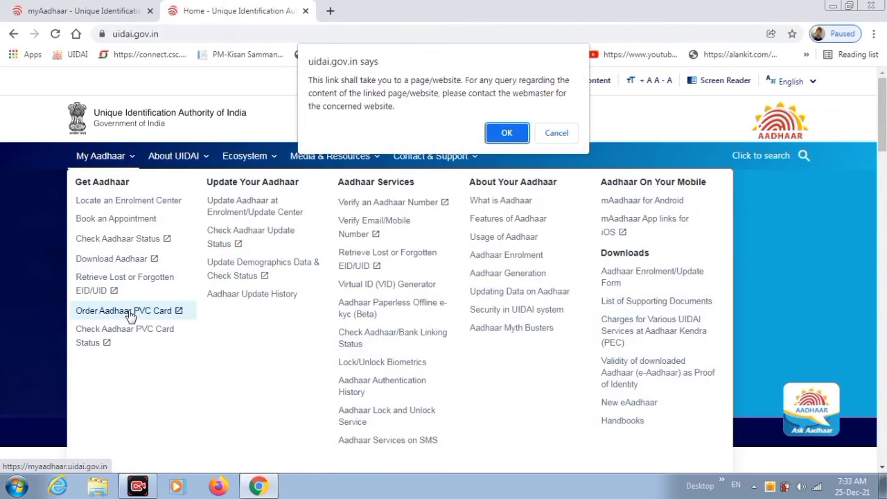
{"action": "left_click", "coordinate": [507, 134]}
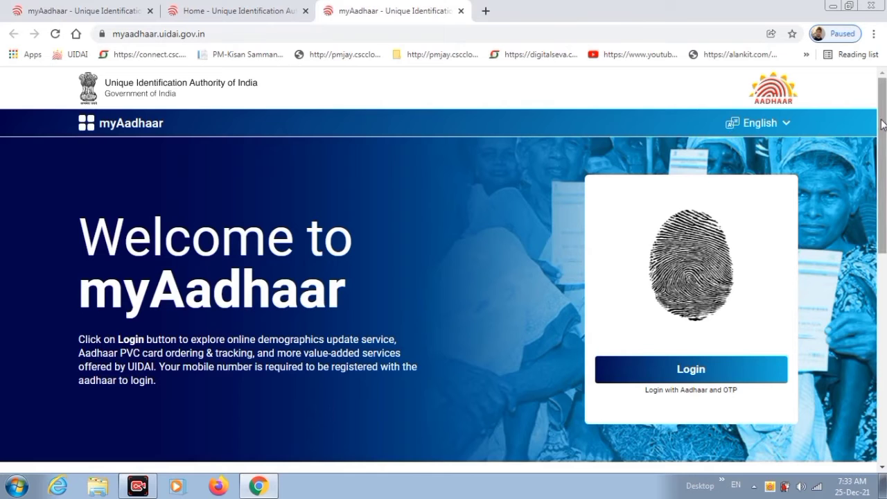
{"action": "left_click_drag", "start_coordinate": [882, 124], "coordinate": [883, 260]}
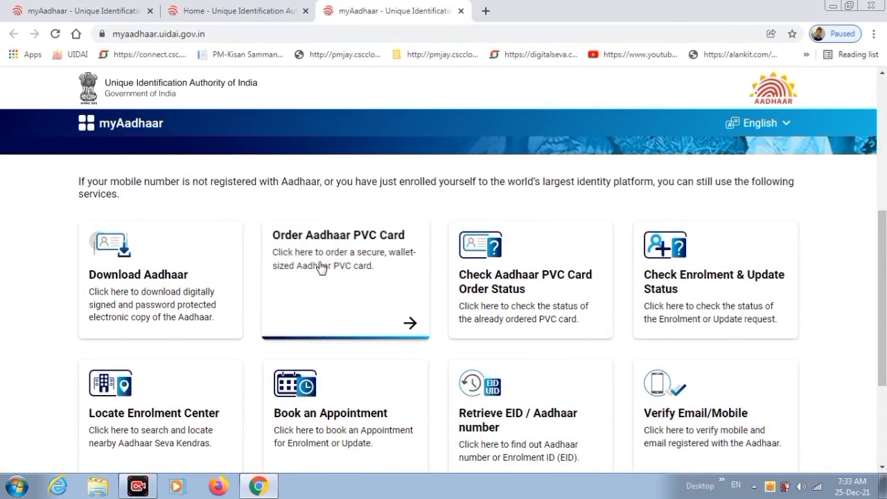
{"action": "left_click", "coordinate": [382, 271]}
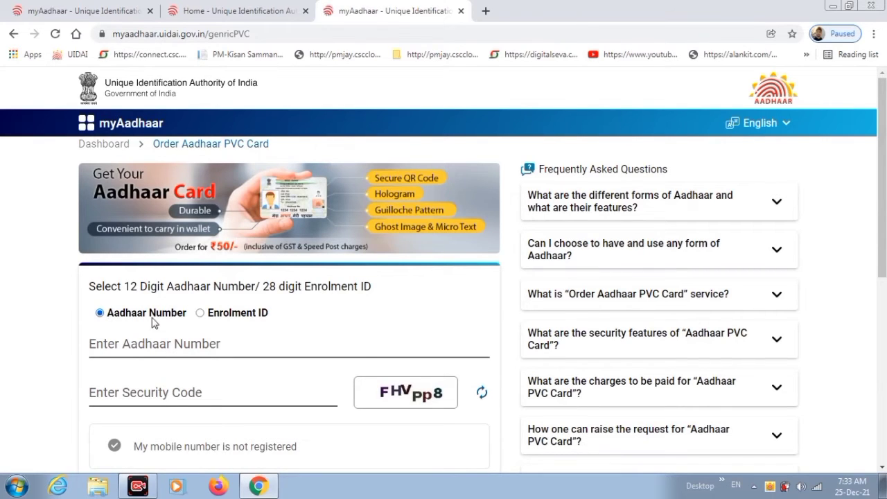
Try the Enrolment ID option, return to Aadhaar Number as the identifier, and visit the Aadhaar number and security code fields
{"action": "left_click", "coordinate": [201, 313]}
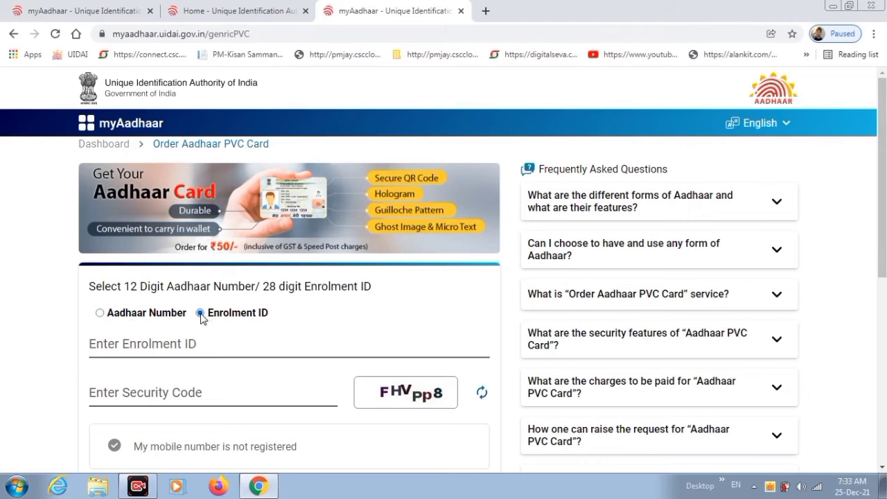
{"action": "left_click", "coordinate": [124, 316]}
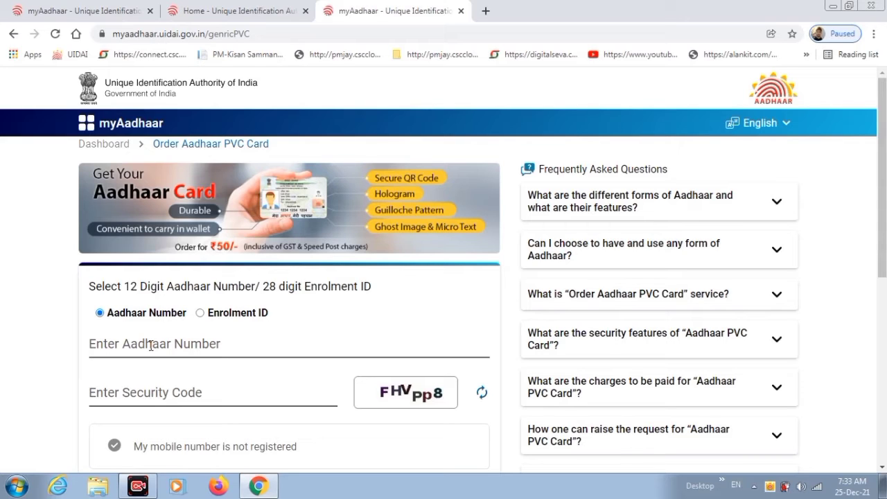
{"action": "left_click_drag", "start_coordinate": [882, 173], "coordinate": [882, 228]}
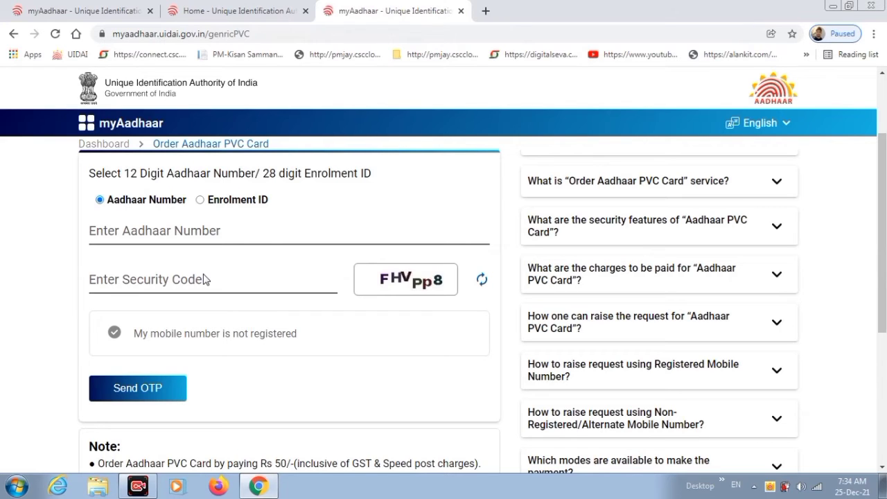
{"action": "left_click", "coordinate": [164, 234]}
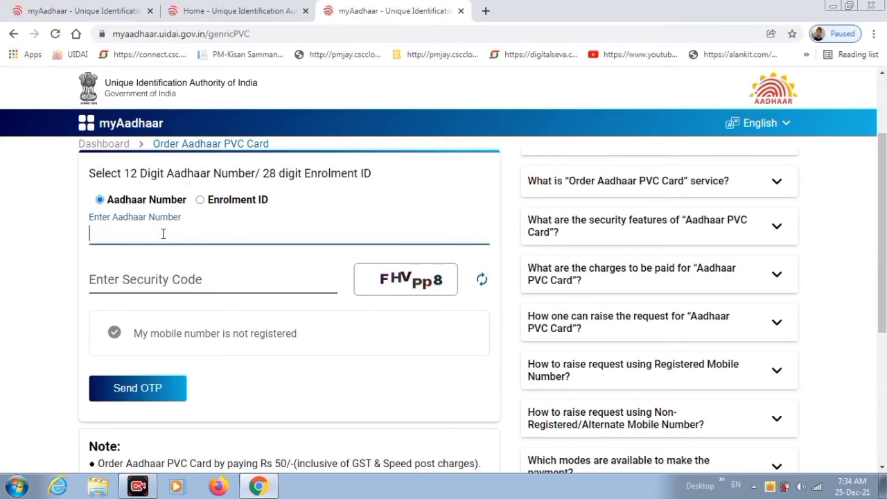
{"action": "left_click", "coordinate": [168, 281]}
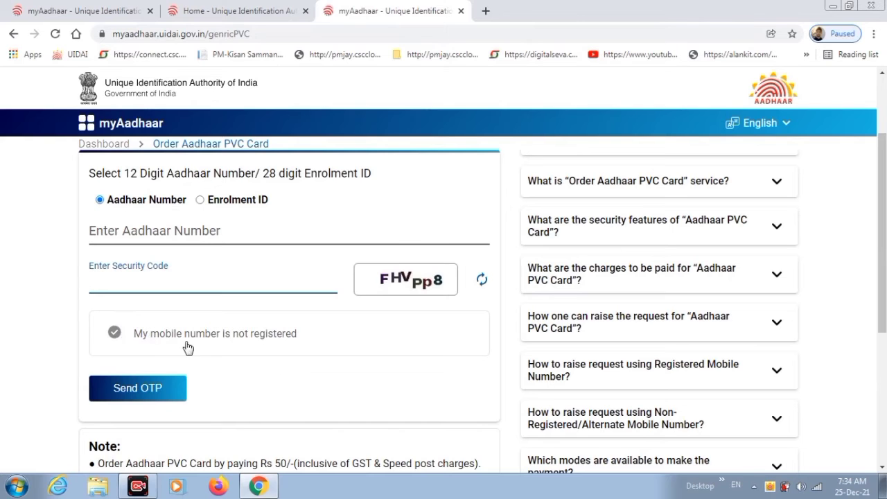
Mark the mobile number as not registered and go to the mobile number field for the OTP request
{"action": "left_click", "coordinate": [114, 333]}
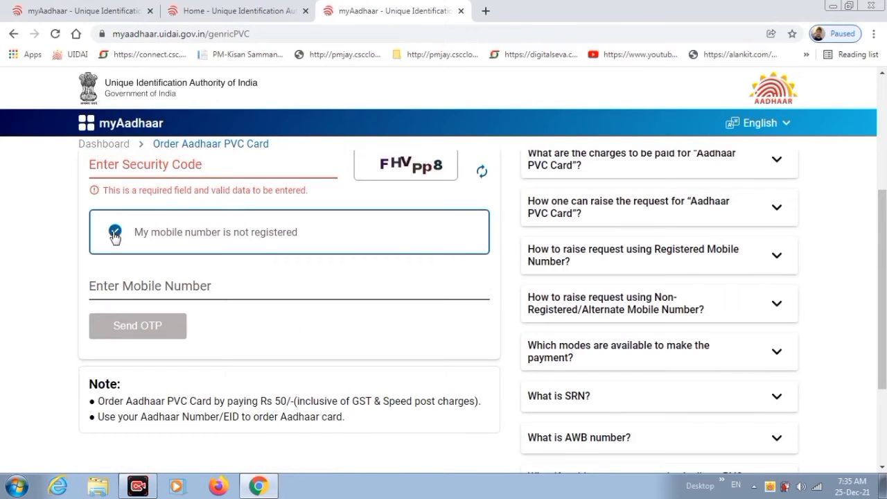
{"action": "left_click", "coordinate": [122, 285]}
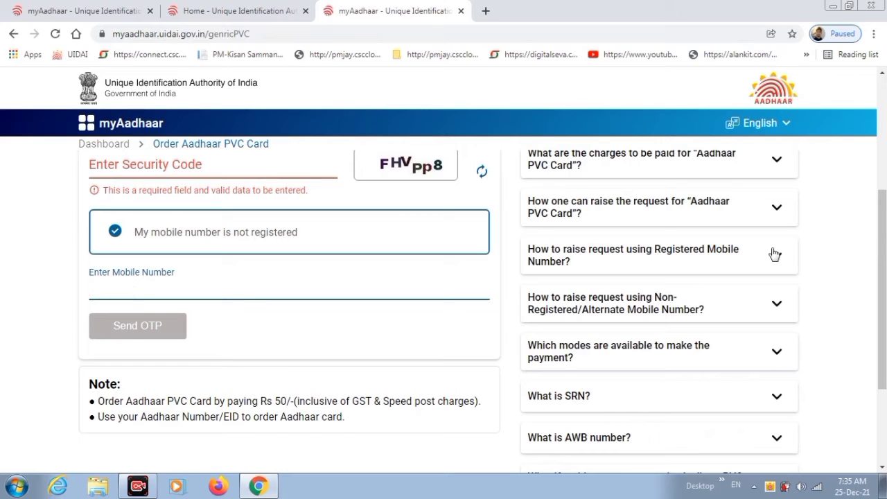
{"action": "scroll", "coordinate": [882, 278], "scroll_direction": "down", "scroll_amount": 1}
{"action": "scroll", "coordinate": [443, 310], "scroll_direction": "down", "scroll_amount": 1}
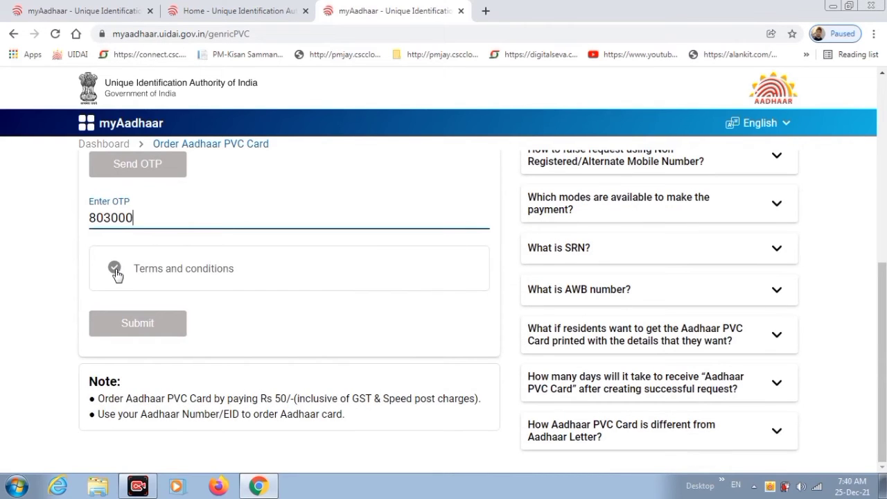
Accept the terms and conditions for the PVC card order and submit the request
{"action": "left_click", "coordinate": [115, 273]}
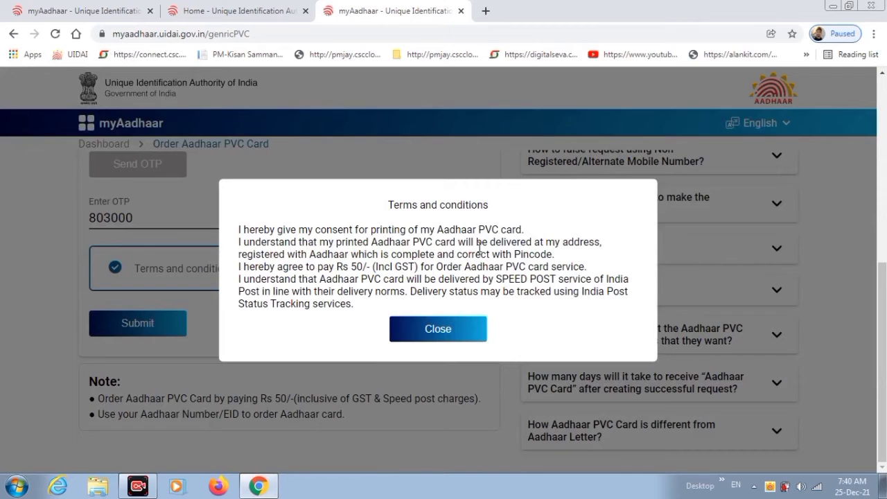
{"action": "left_click", "coordinate": [439, 330]}
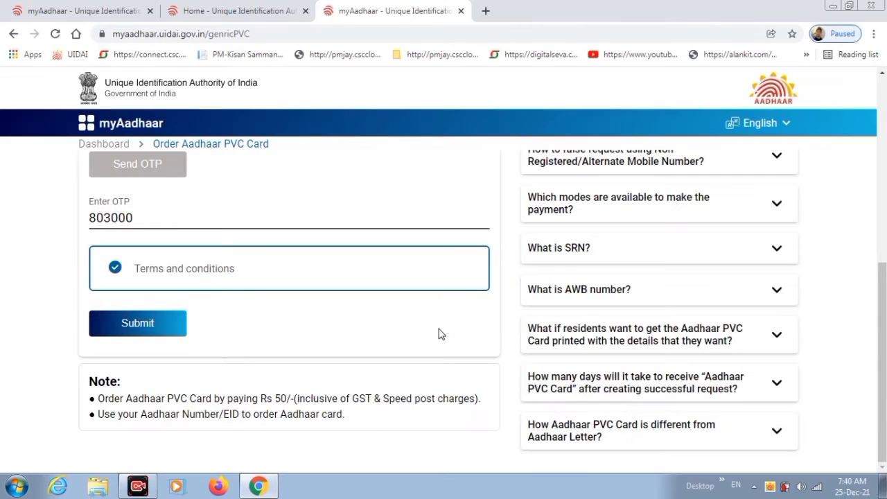
{"action": "left_click", "coordinate": [142, 323]}
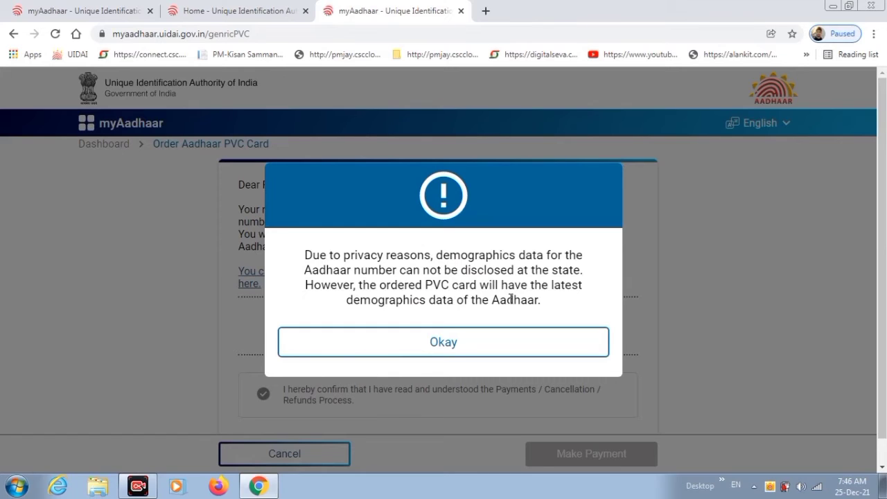
Dismiss the privacy notice, confirm having read the Payments / Cancellation / Refunds Process, and proceed to payment
{"action": "left_click", "coordinate": [458, 345]}
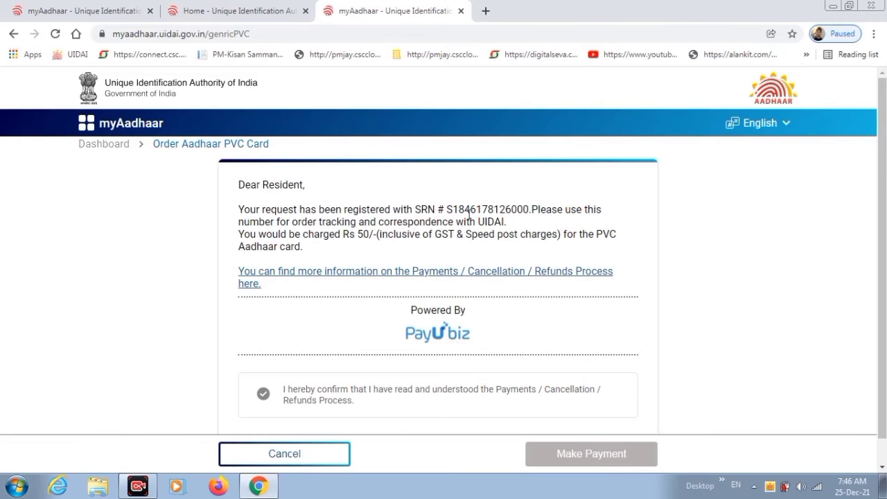
{"action": "scroll", "coordinate": [558, 229], "scroll_direction": "down", "scroll_amount": 1}
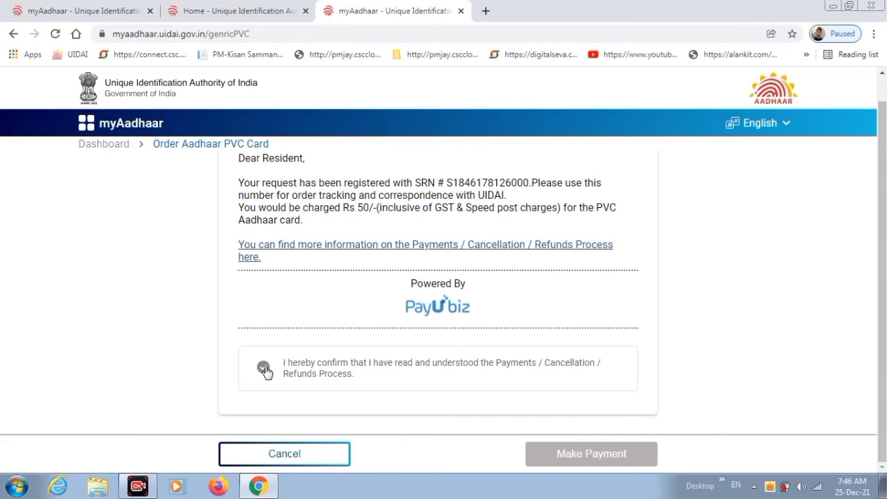
{"action": "left_click", "coordinate": [264, 368]}
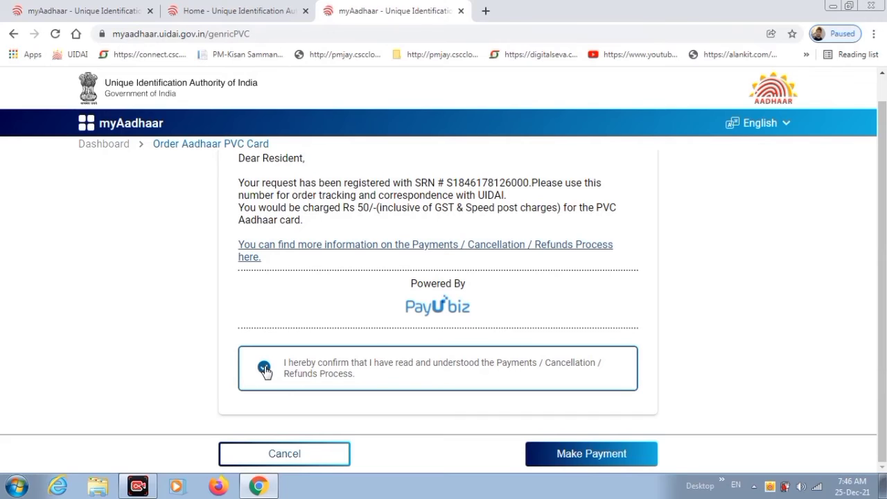
{"action": "left_click", "coordinate": [597, 460]}
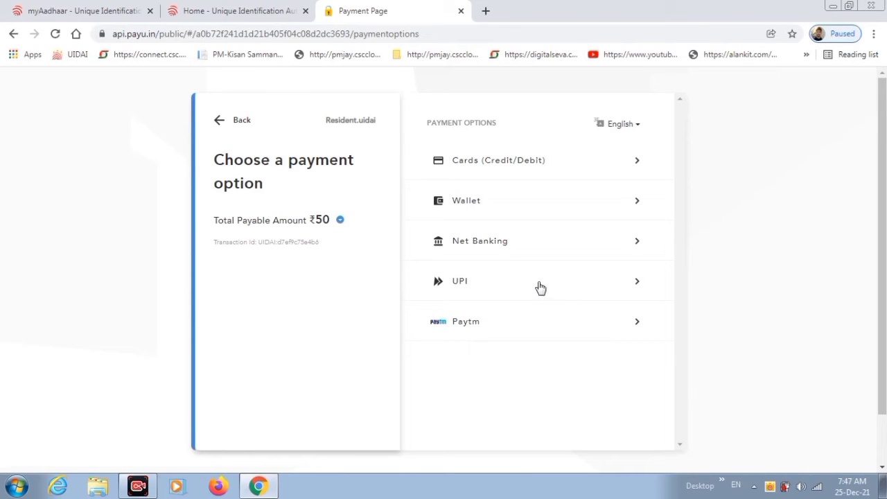
Pay the order by UPI through Paytm, entering and verifying the payer's UPI ID before proceeding
{"action": "left_click", "coordinate": [455, 287]}
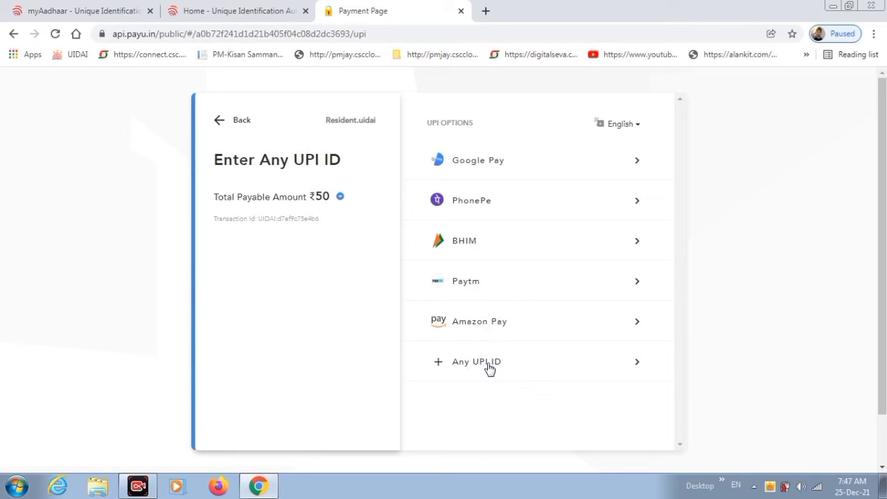
{"action": "left_click", "coordinate": [502, 286]}
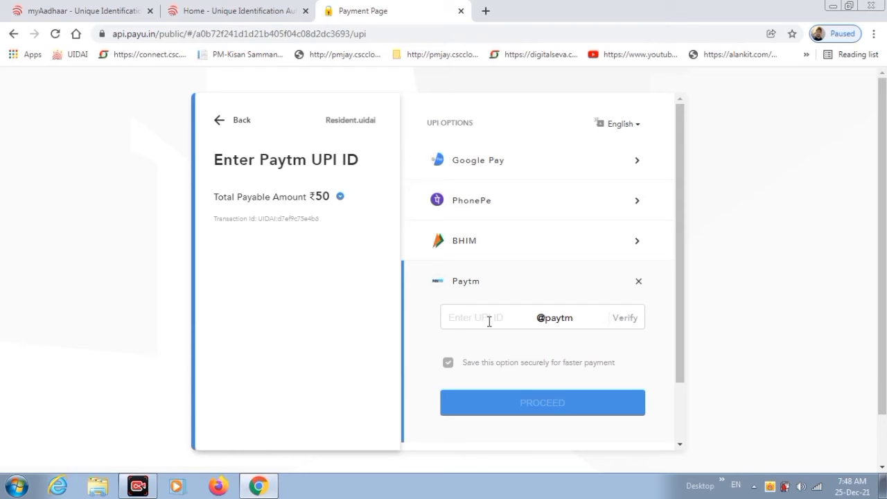
{"action": "key", "text": "ctrl+v"}
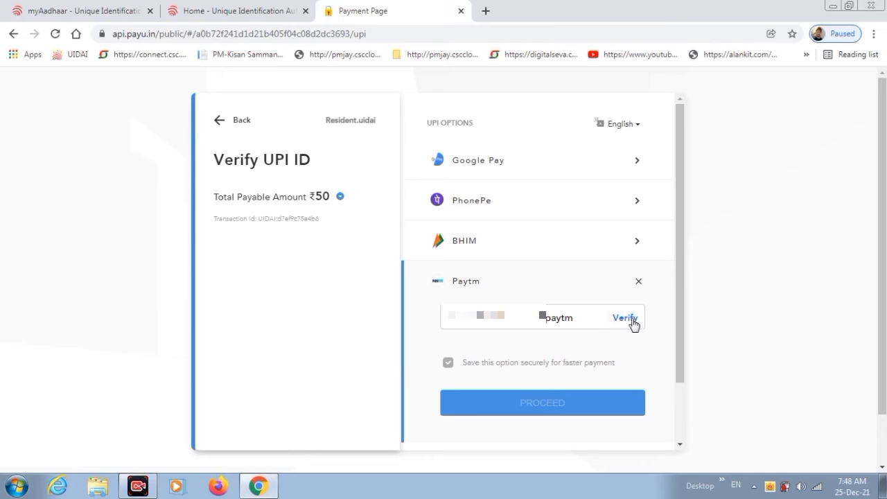
{"action": "left_click", "coordinate": [629, 321]}
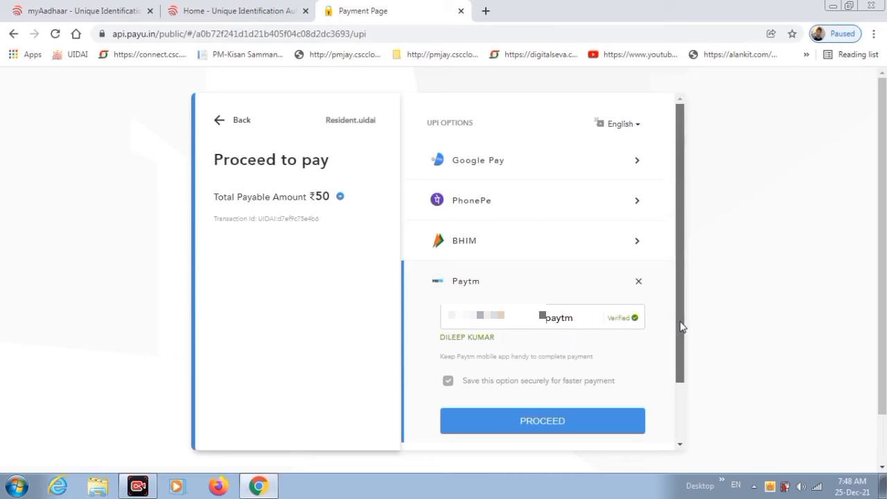
{"action": "left_click_drag", "start_coordinate": [681, 327], "coordinate": [678, 349]}
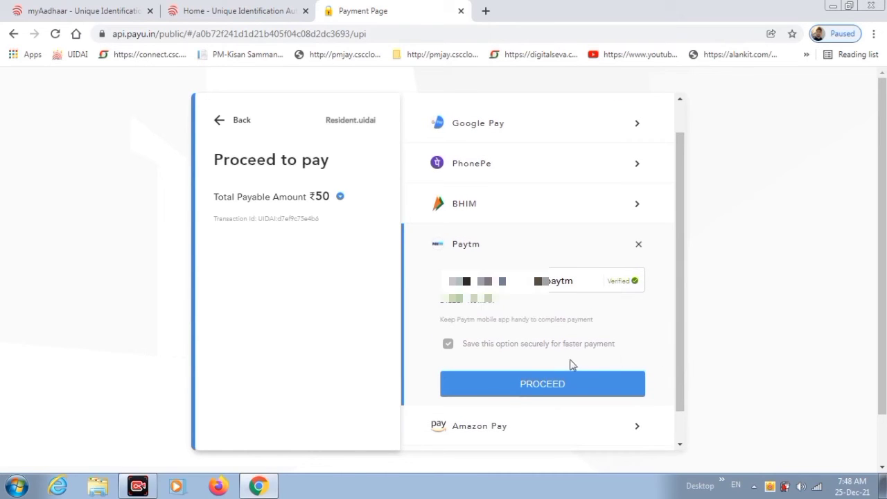
{"action": "left_click", "coordinate": [543, 385]}
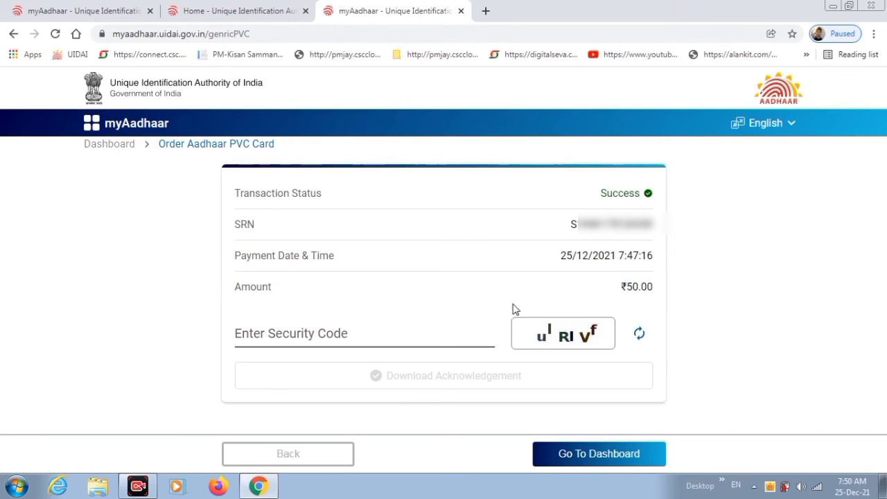
Enter the captcha security code to download the payment acknowledgement slip, and open the PDF when done
{"action": "left_click", "coordinate": [381, 331]}
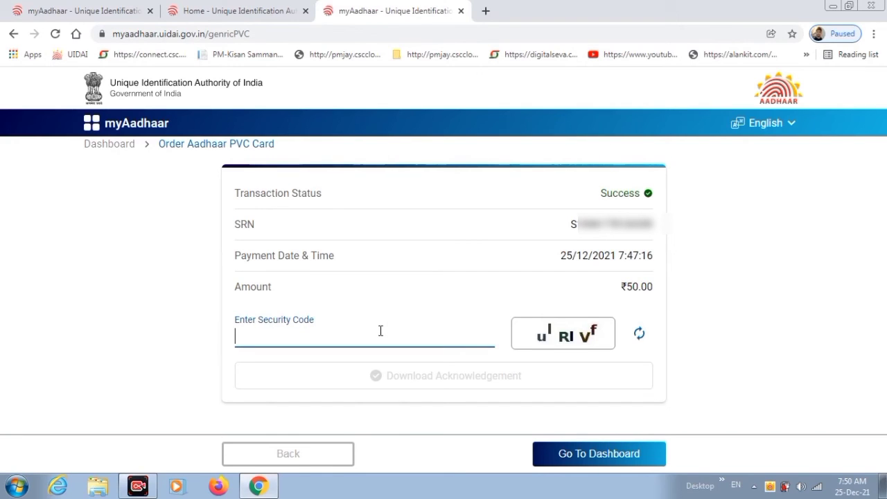
{"action": "type", "text": "u"}
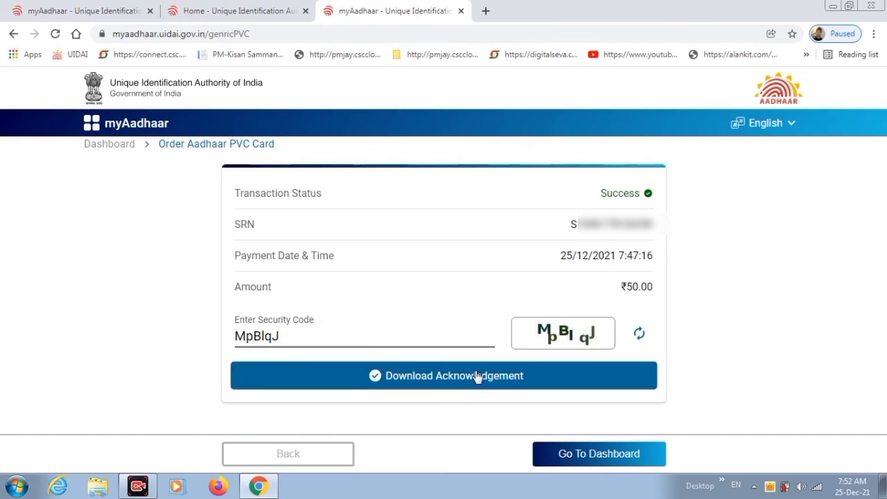
{"action": "left_click", "coordinate": [476, 375]}
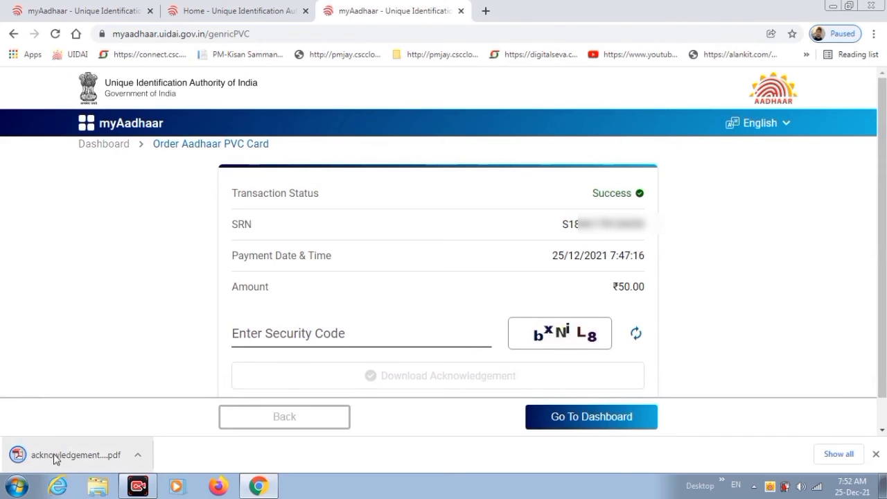
{"action": "left_click", "coordinate": [137, 455]}
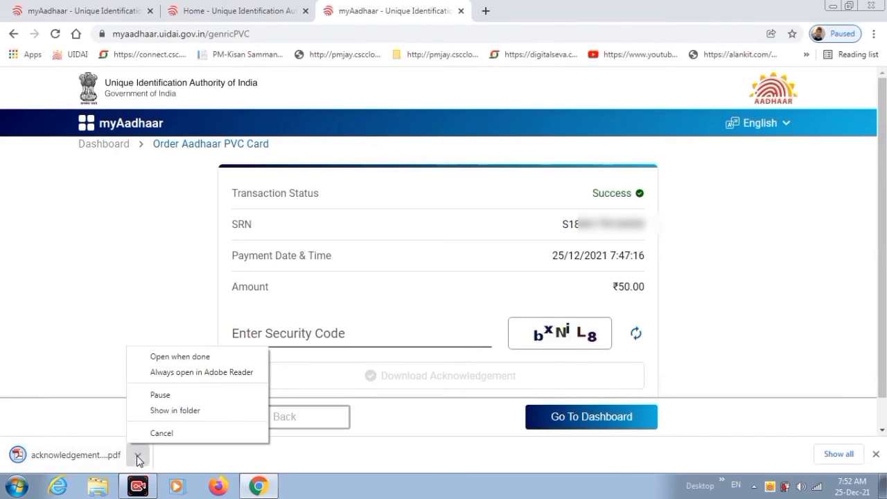
{"action": "left_click", "coordinate": [166, 356]}
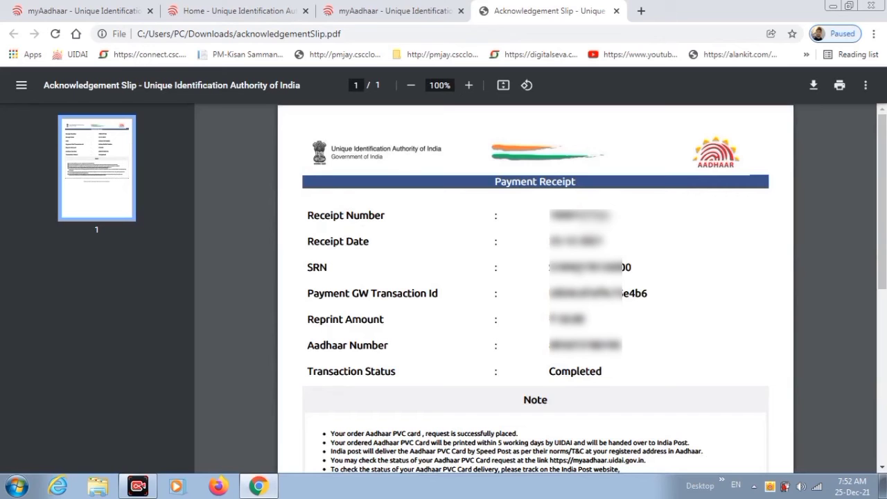
Return to the myAadhaar services, open Check Aadhaar PVC Card Order Status, and go to the SRN field
{"action": "left_click", "coordinate": [400, 7]}
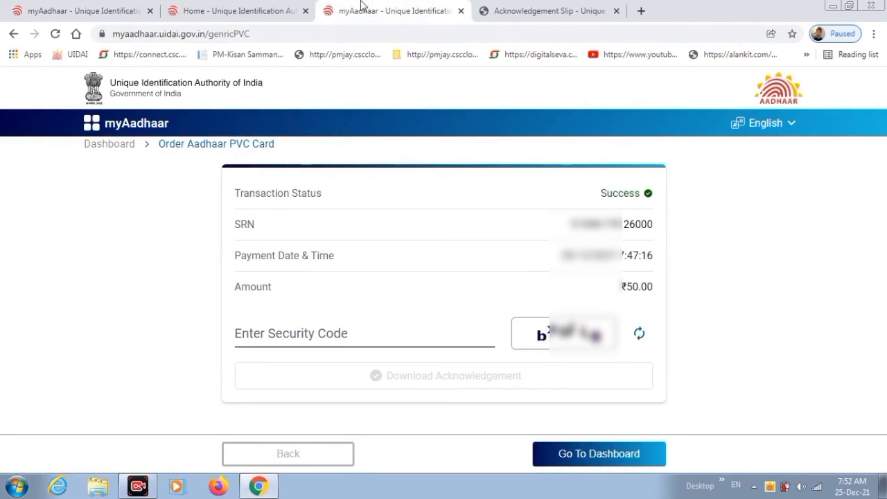
{"action": "left_click", "coordinate": [240, 8]}
{"action": "mouse_move", "coordinate": [102, 159]}
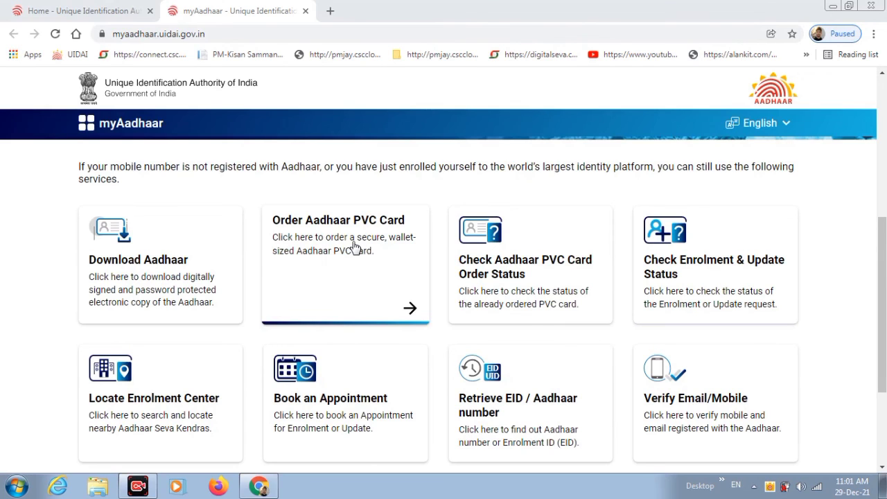
{"action": "left_click", "coordinate": [553, 257]}
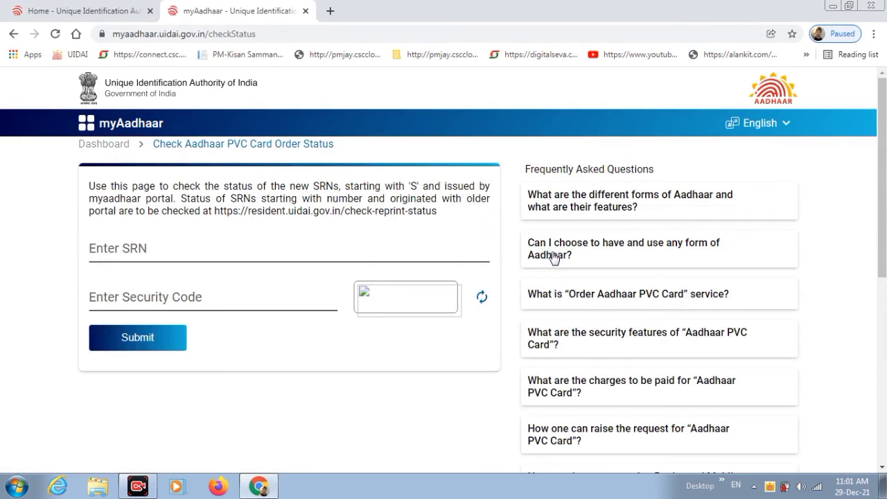
{"action": "left_click", "coordinate": [218, 255]}
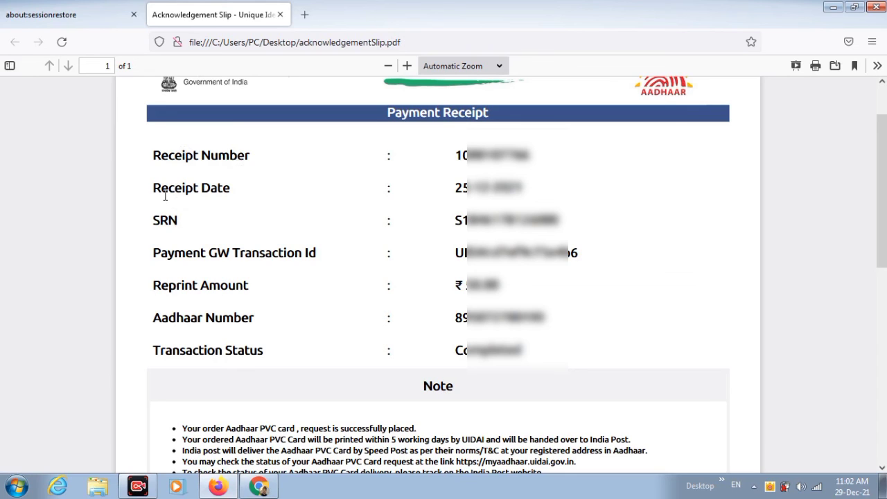
Copy the SRN value from the payment receipt in the acknowledgement slip PDF
{"action": "left_click_drag", "start_coordinate": [154, 220], "coordinate": [181, 220]}
{"action": "left_click", "coordinate": [180, 219]}
{"action": "left_click_drag", "start_coordinate": [455, 220], "coordinate": [565, 223]}
{"action": "right_click", "coordinate": [548, 221]}
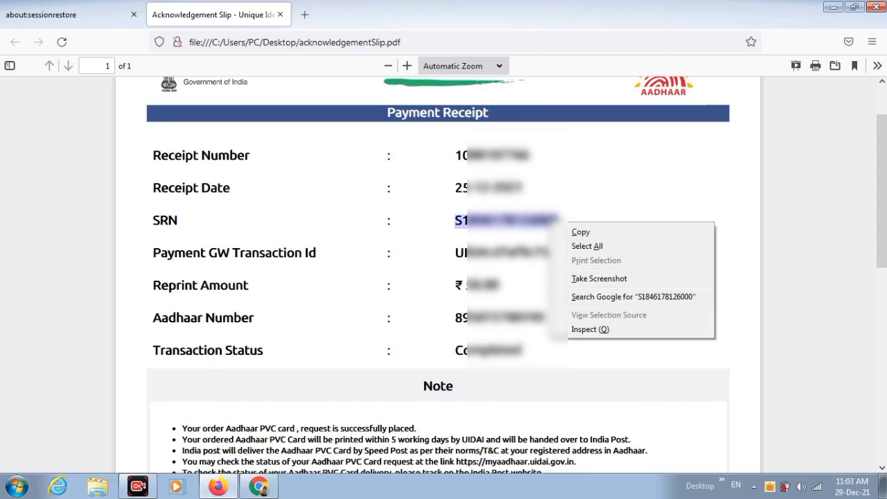
{"action": "left_click", "coordinate": [578, 233]}
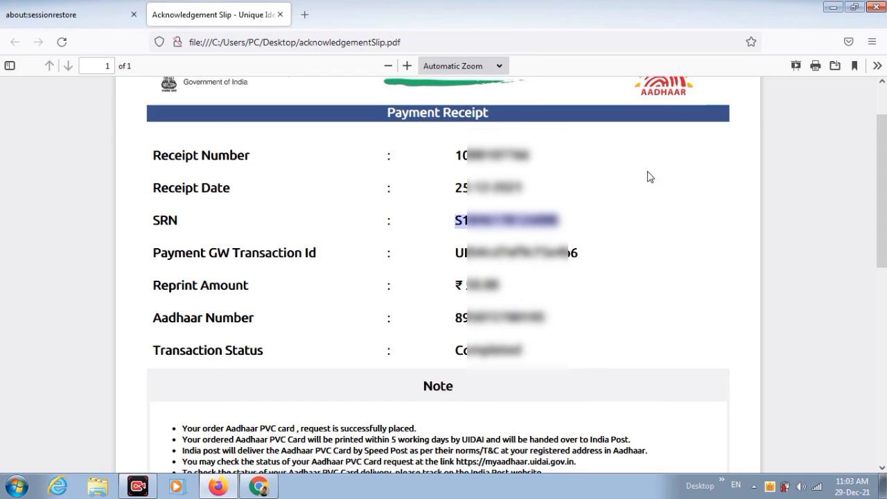
Return to the Check Aadhaar PVC Card Order Status page, paste the SRN, enter the captcha security code, submit, and review the order status details
{"action": "left_click", "coordinate": [835, 9]}
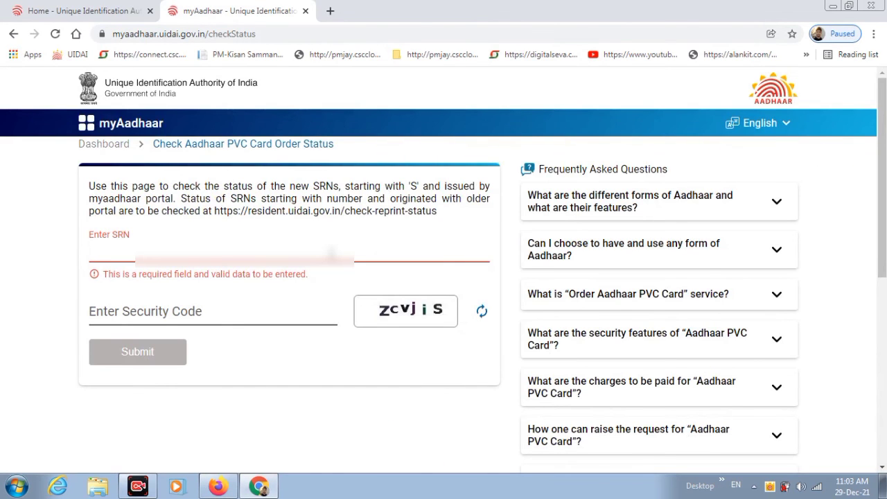
{"action": "key", "text": "ctrl+v"}
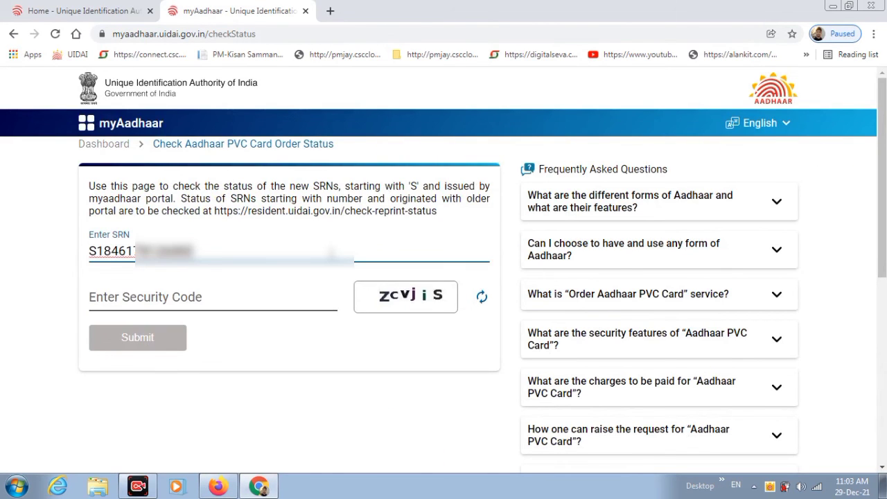
{"action": "left_click", "coordinate": [288, 296]}
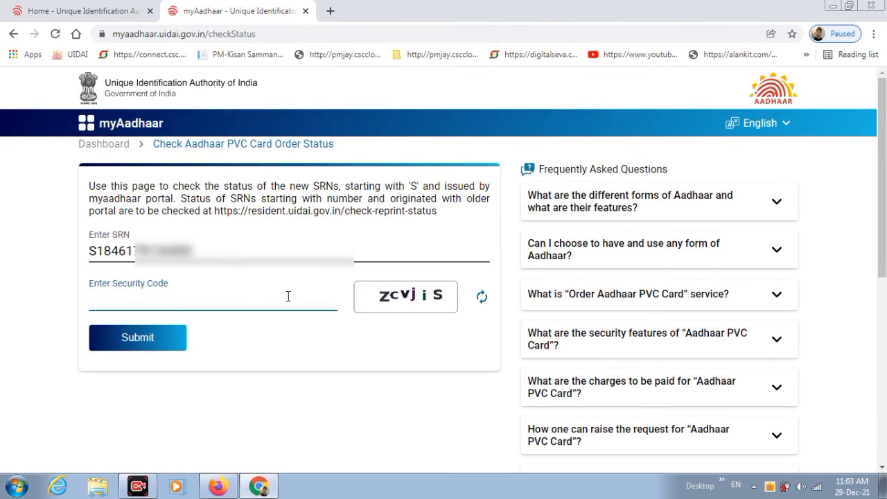
{"action": "left_click", "coordinate": [139, 340]}
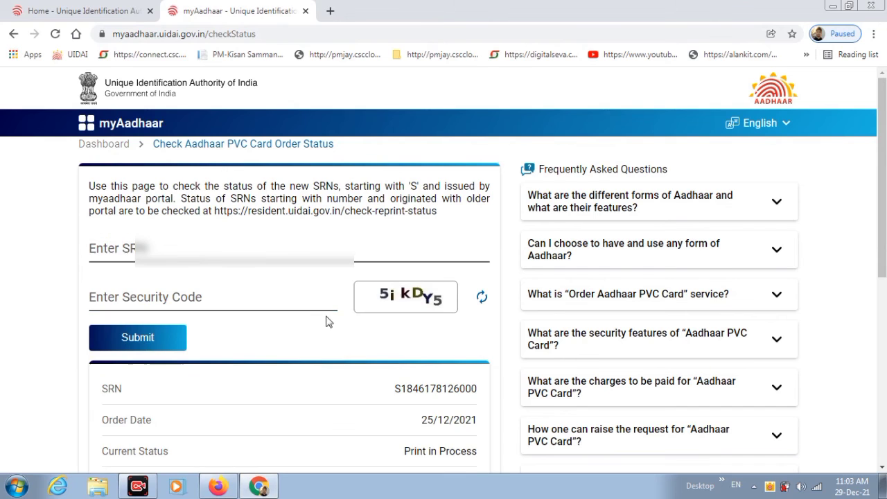
{"action": "scroll", "coordinate": [858, 269], "scroll_direction": "down", "scroll_amount": 3}
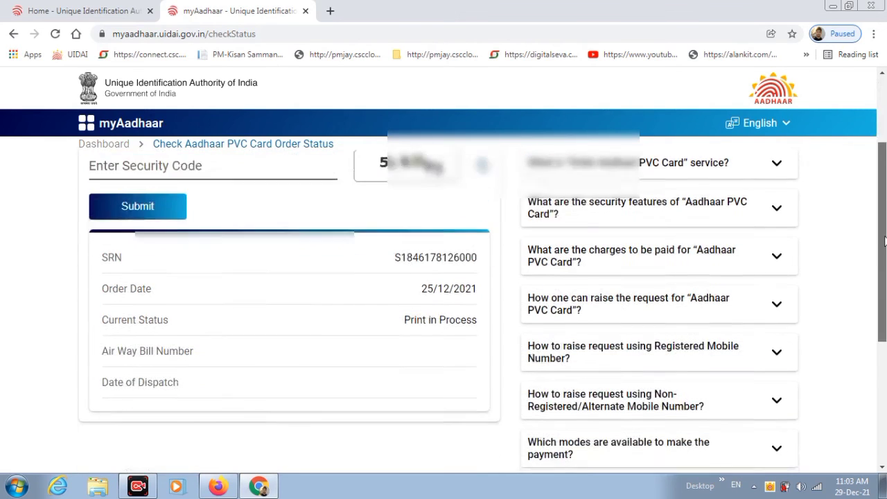